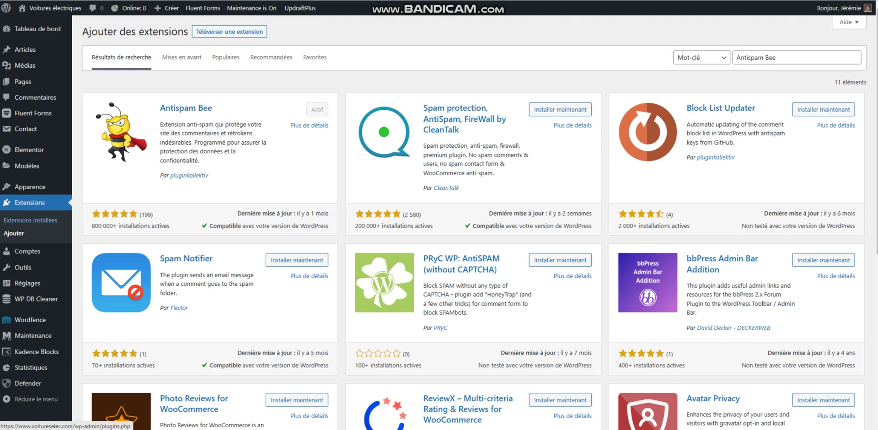
Deactivate the Antispam Bee plugin in the installed extensions list, reactivate it, and reload the list.
left_click(30, 220)
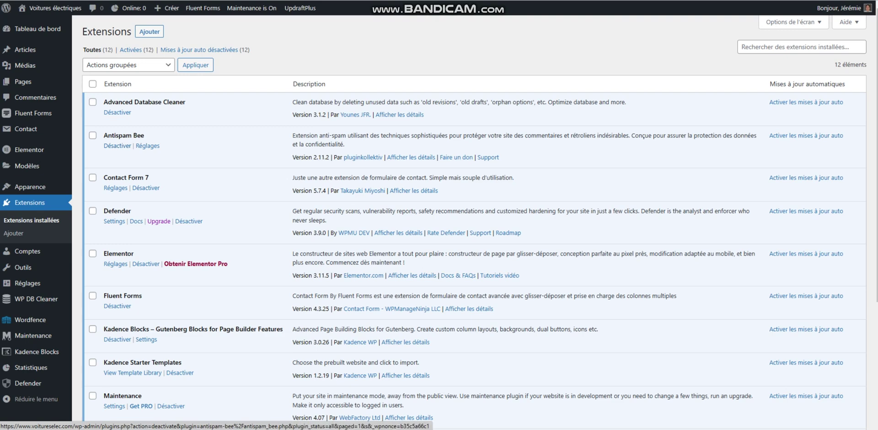
left_click(117, 145)
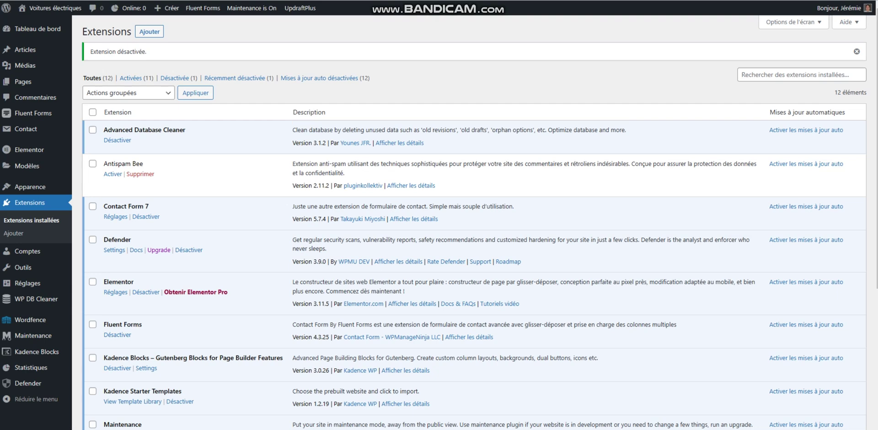
left_click(92, 163)
left_click(112, 174)
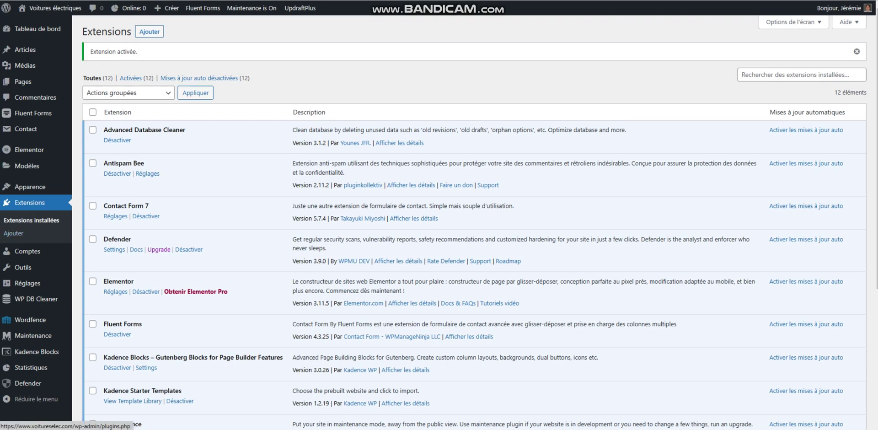
left_click(31, 220)
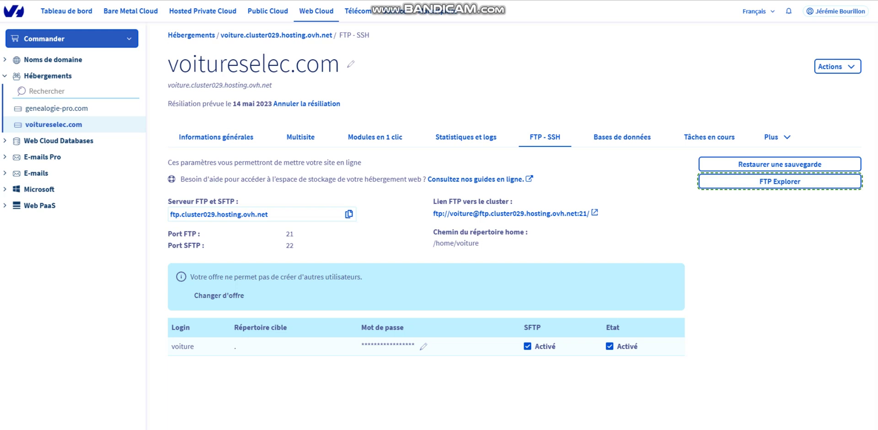
key("Return")
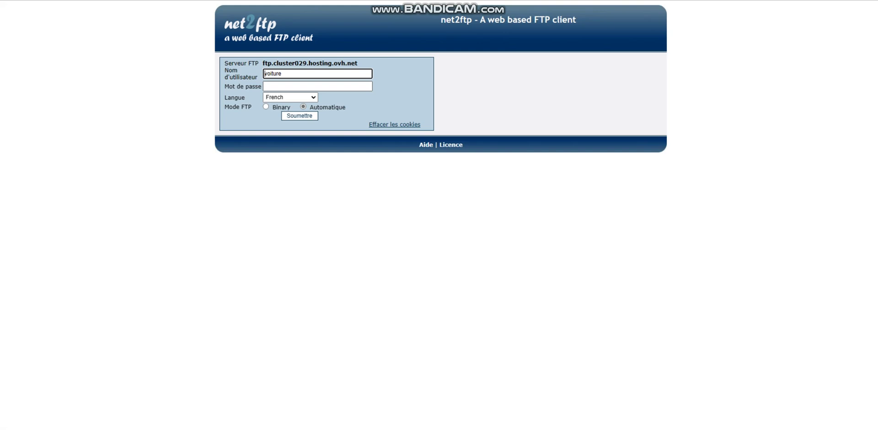
key("ctrl+w")
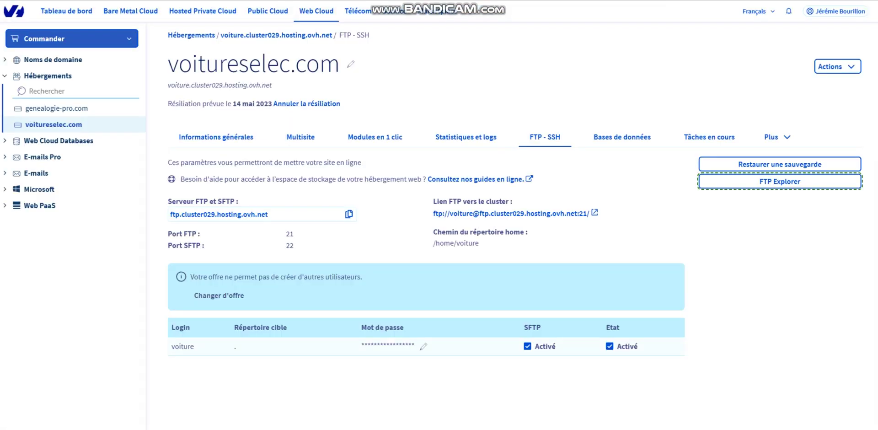
left_click(423, 346)
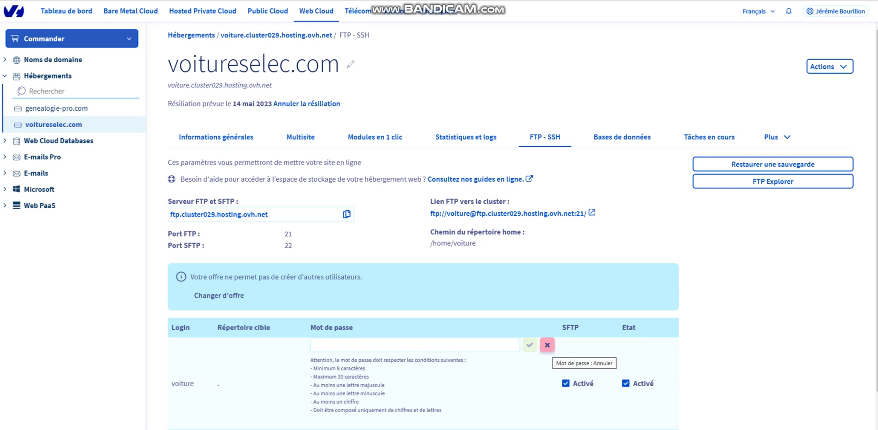
left_click(547, 344)
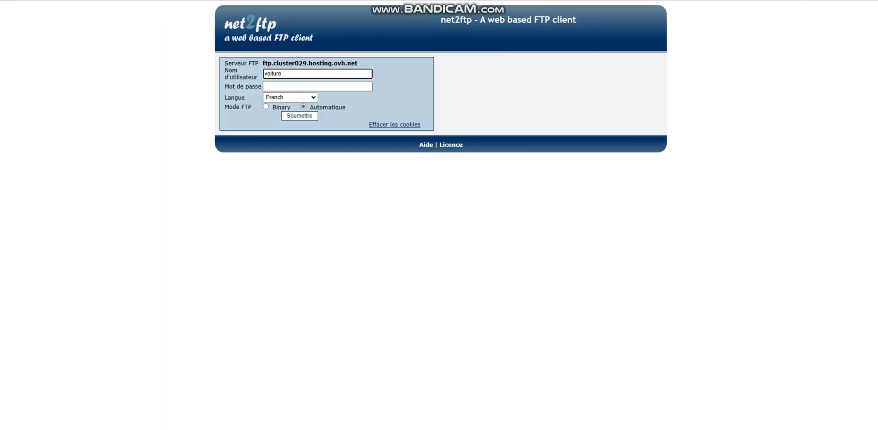
Log in to the net2ftp web client with the FTP account password.
left_click(318, 86)
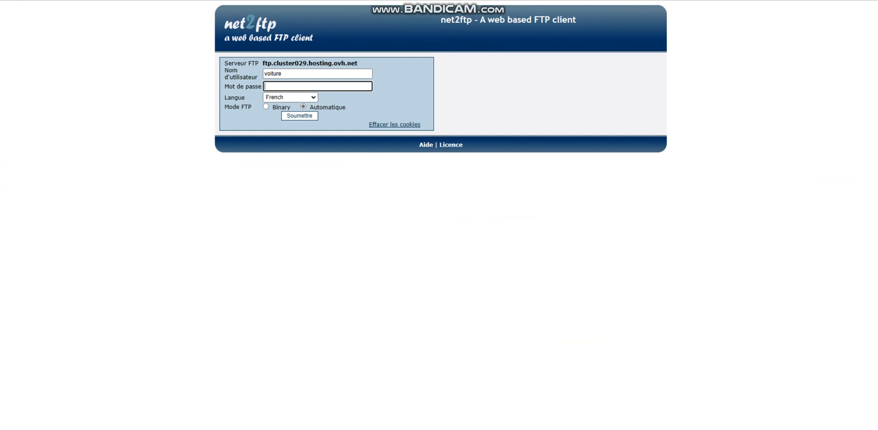
type("••••••")
type("••••")
key("Return")
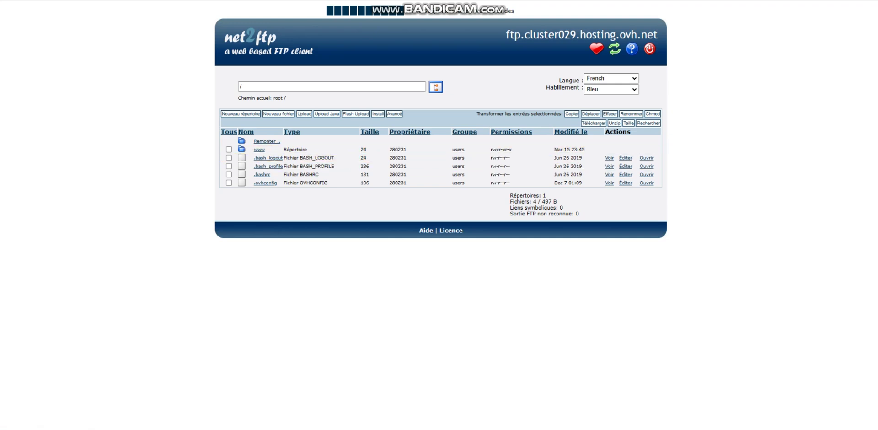
Open the /www/wp-content/plugins directory and compare its folders with the plugins installed in WordPress.
left_click(259, 149)
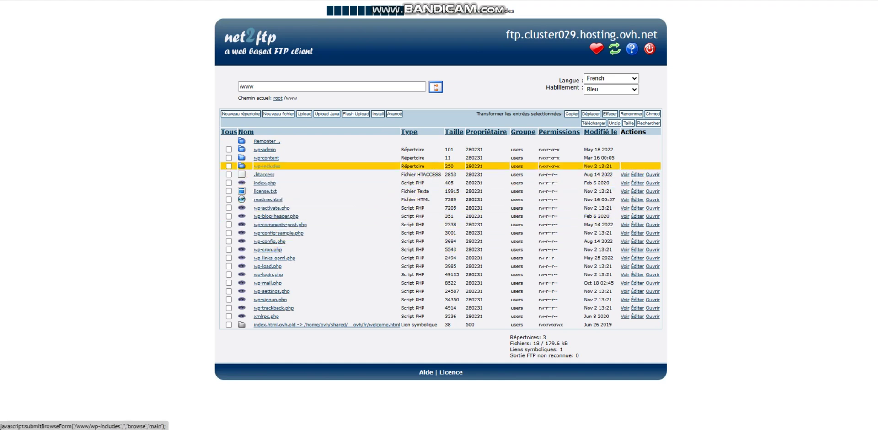
left_click(266, 158)
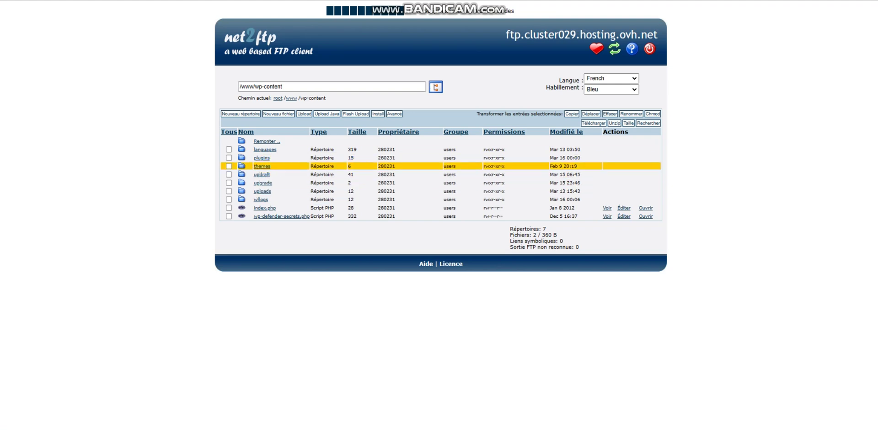
left_click(261, 158)
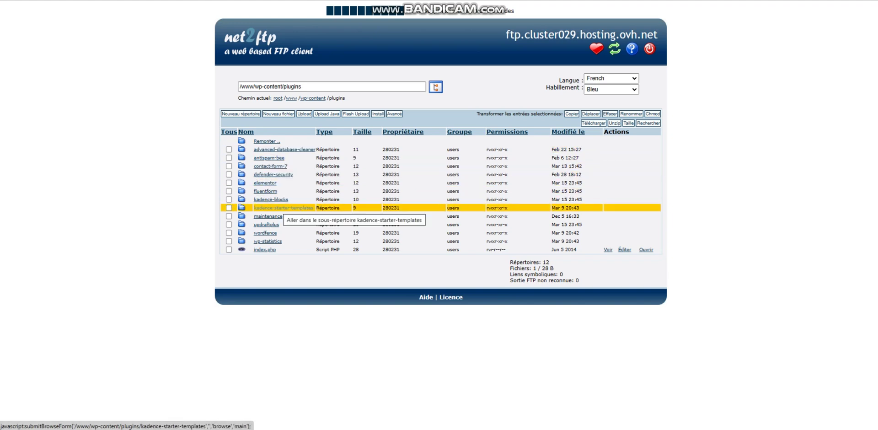
left_click(282, 207)
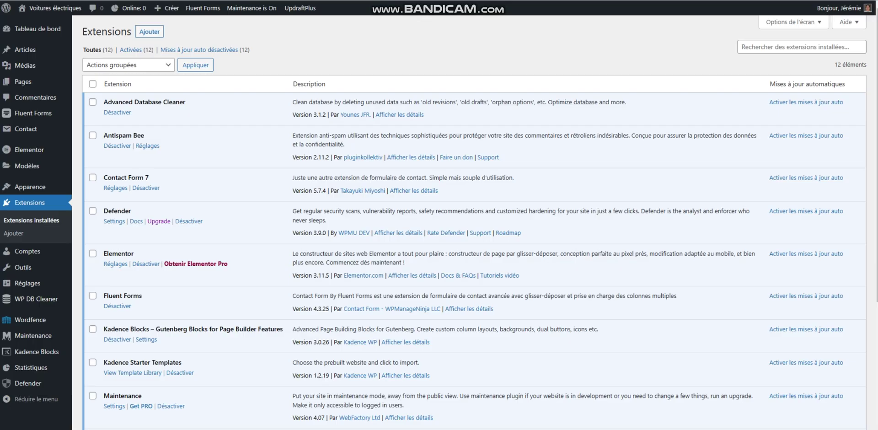
scroll(147, 81, "down", 2)
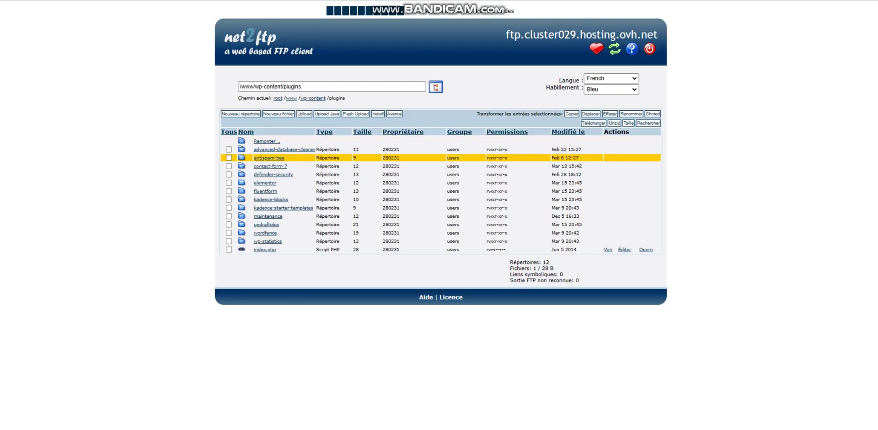
Delete the antispam-bee folder from /www/wp-content/plugins and return to the directory listing.
left_click(229, 157)
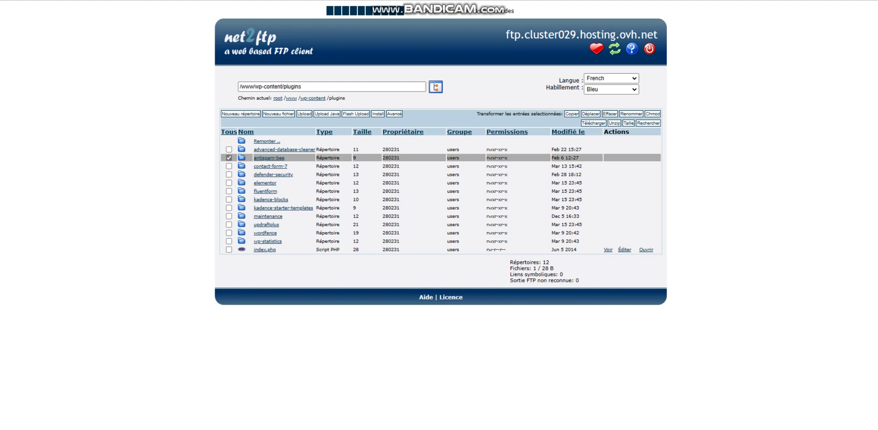
left_click(610, 114)
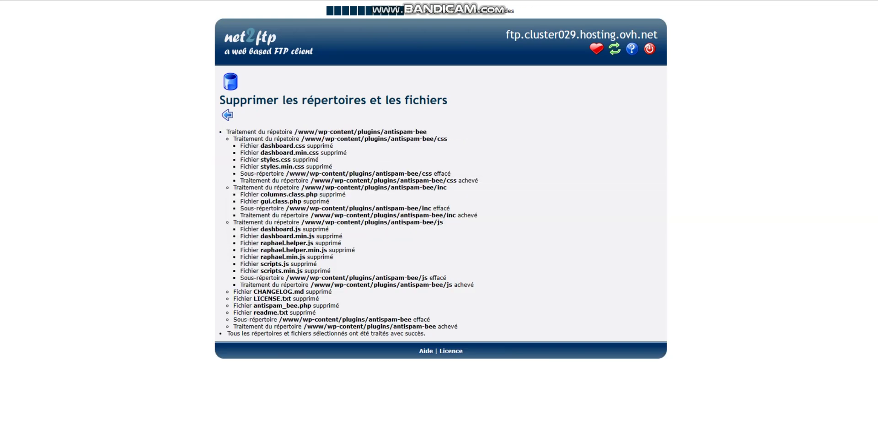
left_click(227, 115)
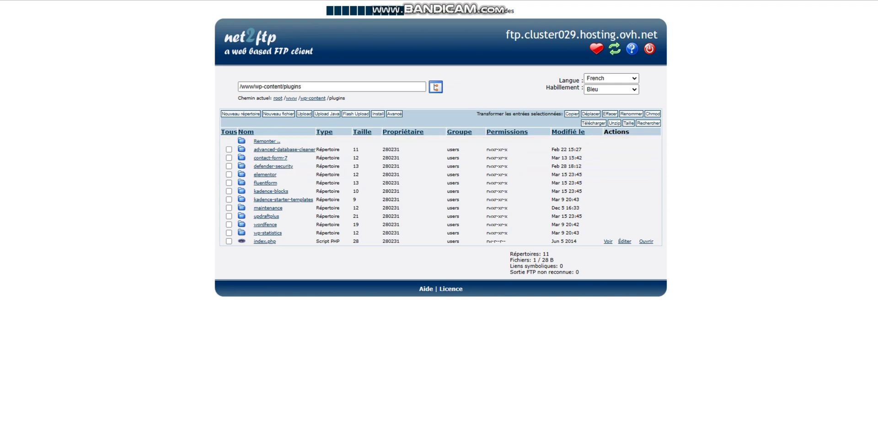
Switch to the WordPress admin, reload the installed extensions list, and compare it with the plugins directory in net2ftp.
key("ctrl+Tab")
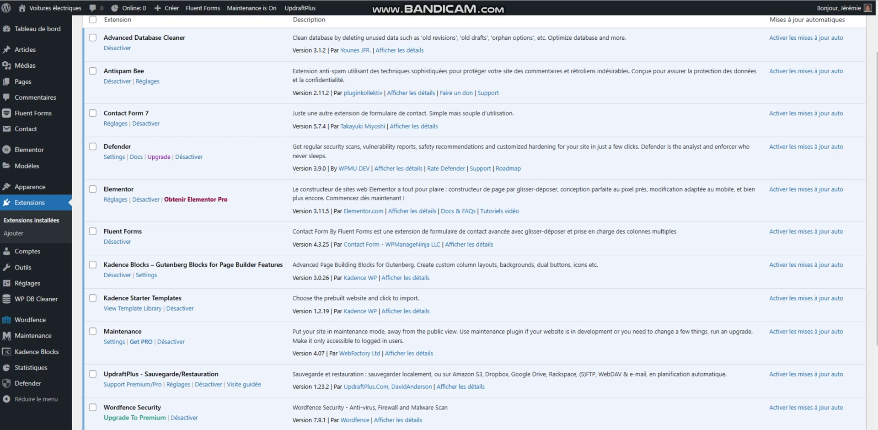
scroll(479, 220, "up", 2)
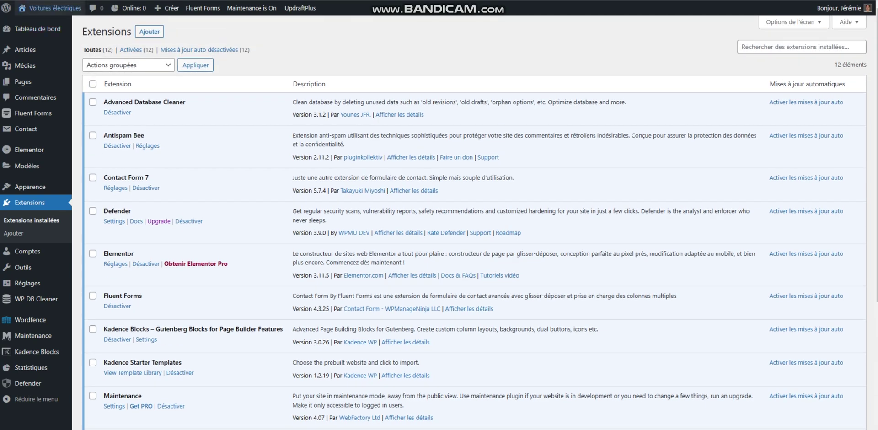
left_click(55, 8)
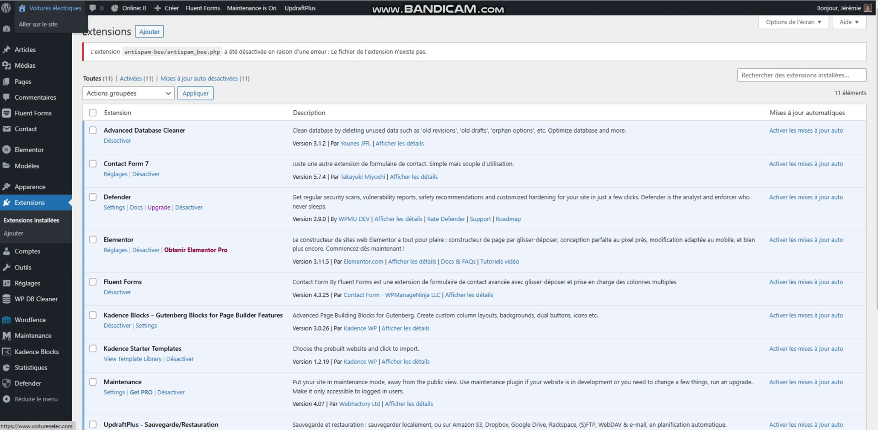
mouse_move(55, 8)
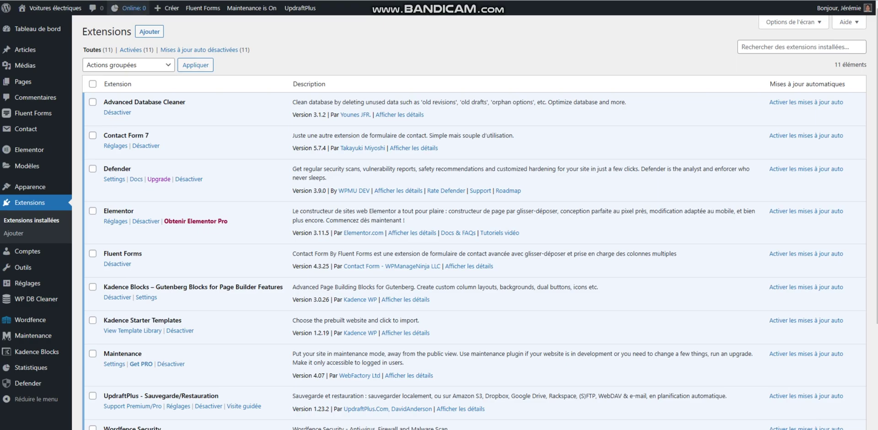
key("ctrl+Tab")
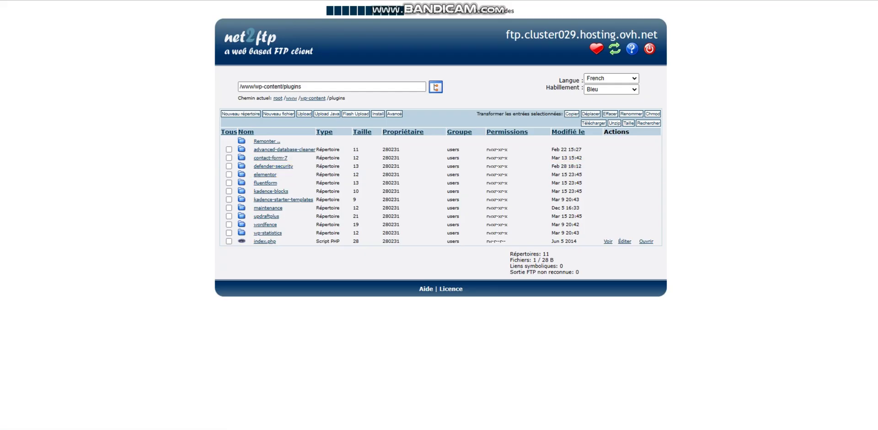
key("ctrl+Tab")
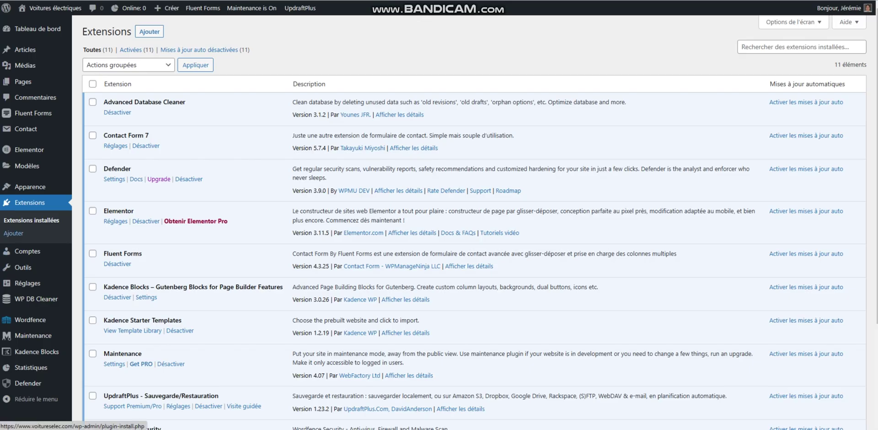
Search the plugin directory for "anti spam bee", then install and activate Antispam Bee.
left_click(13, 232)
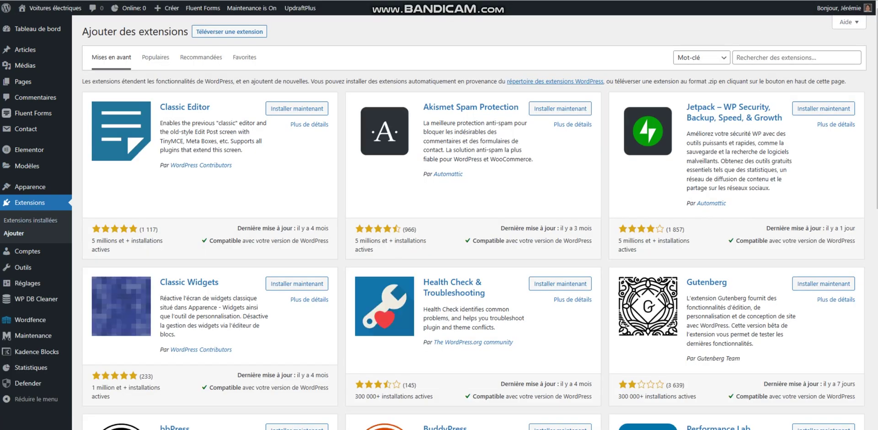
left_click(796, 57)
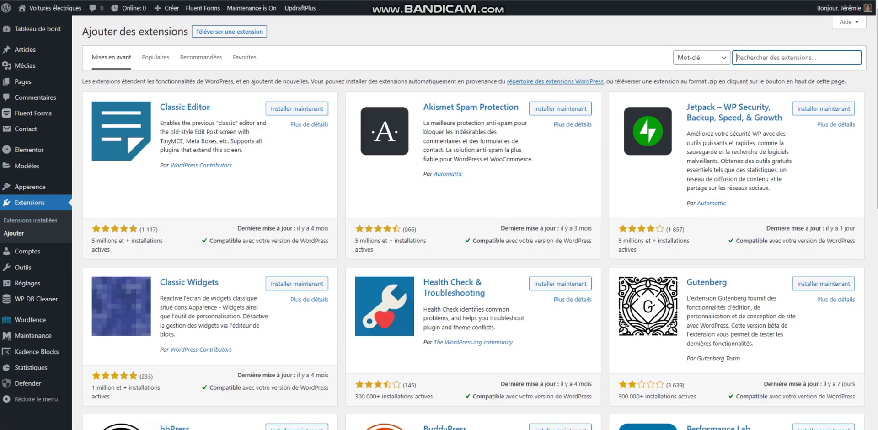
type("anti spam bee")
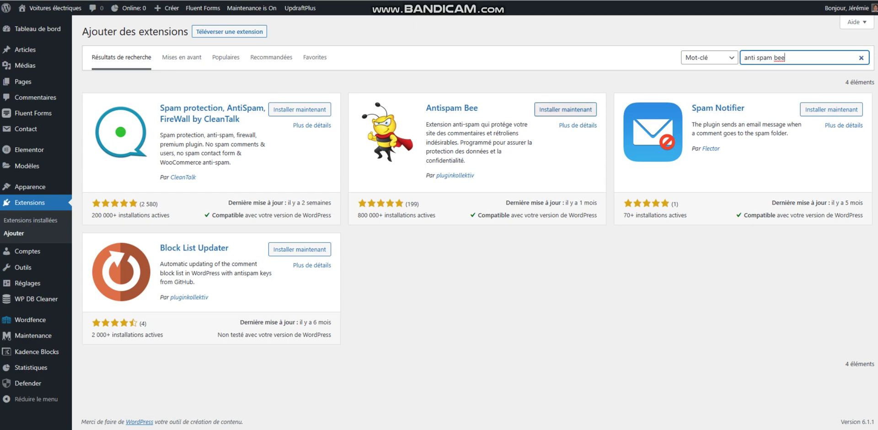
left_click(565, 109)
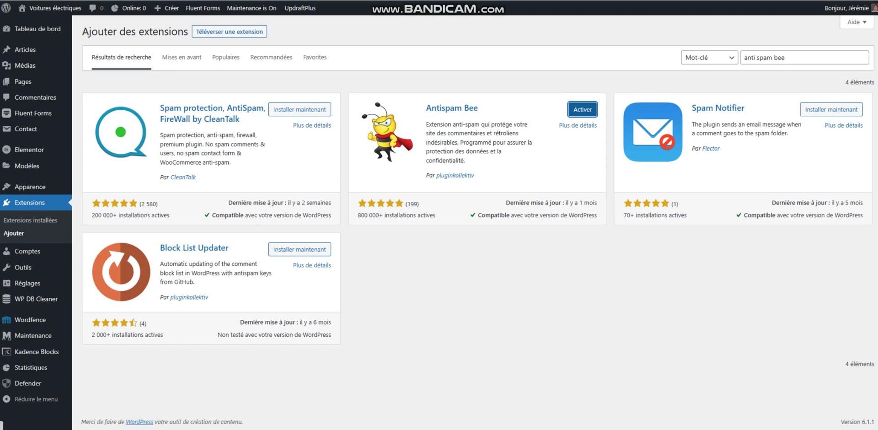
key("Return")
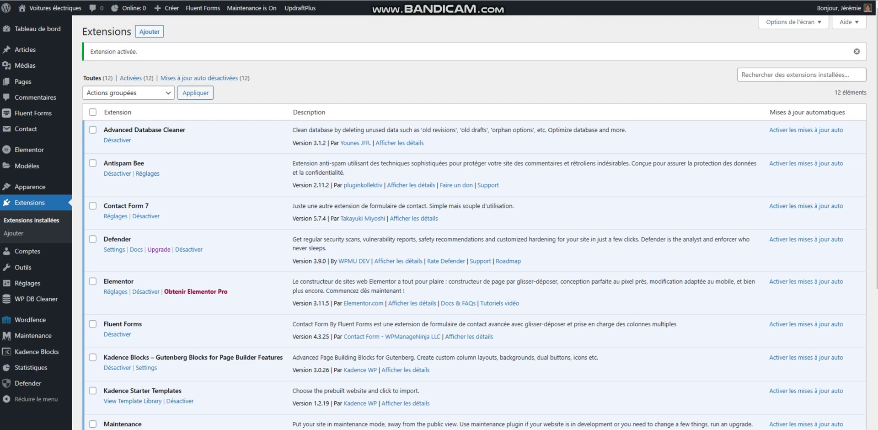
Switch to net2ftp, refresh the plugins directory to check for the antispam-bee folder, and return to OVHcloud's FTP - SSH page.
key("ctrl+Tab")
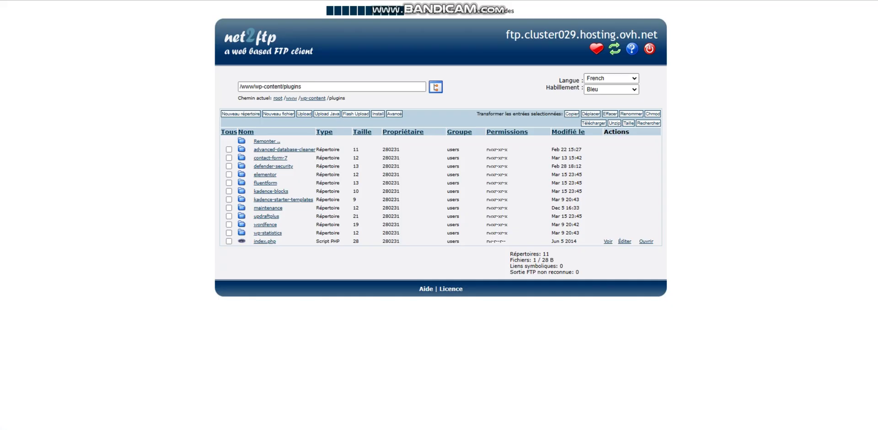
left_click(266, 140)
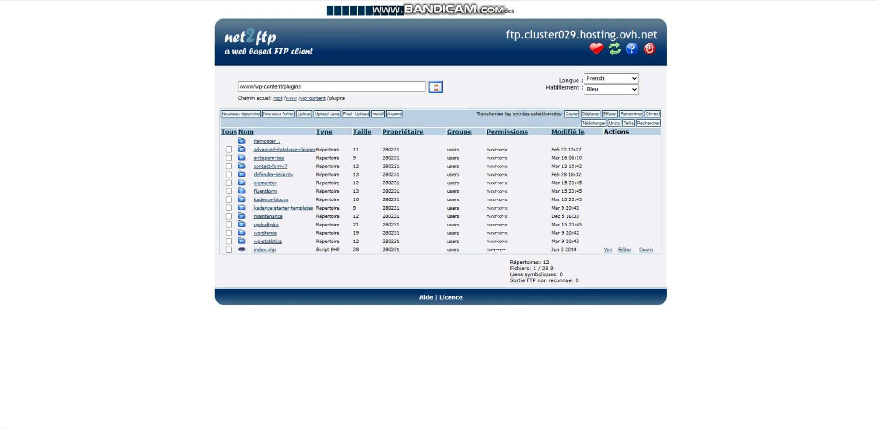
left_click(228, 157)
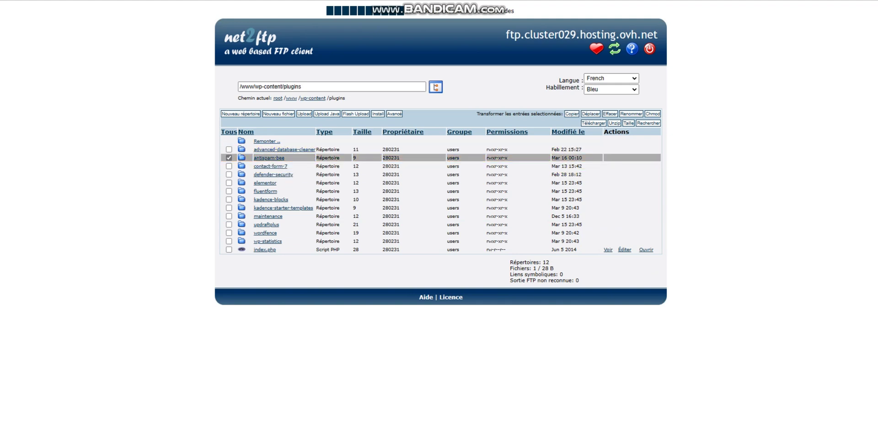
left_click(228, 157)
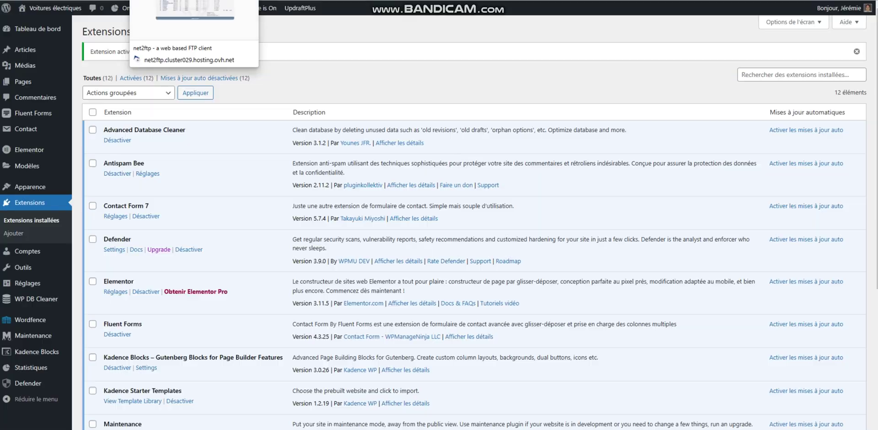
key("ctrl+Tab")
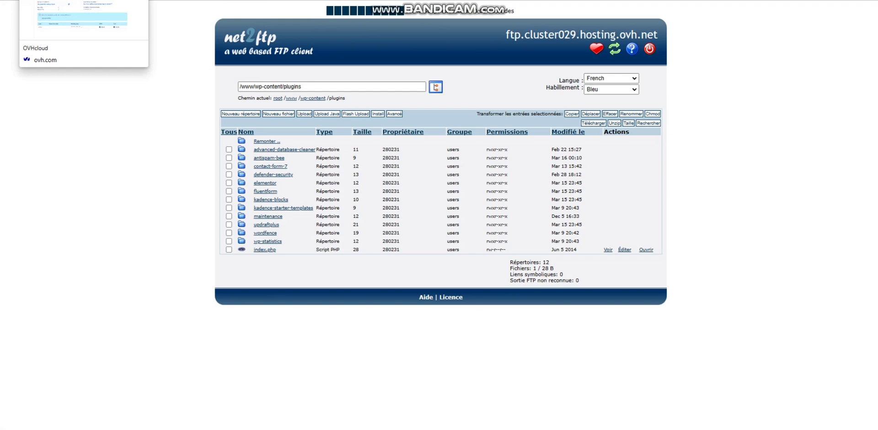
key("ctrl+Tab")
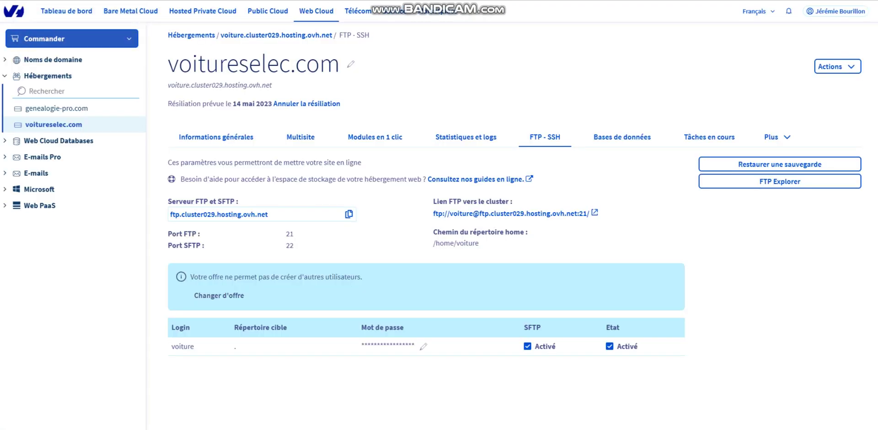